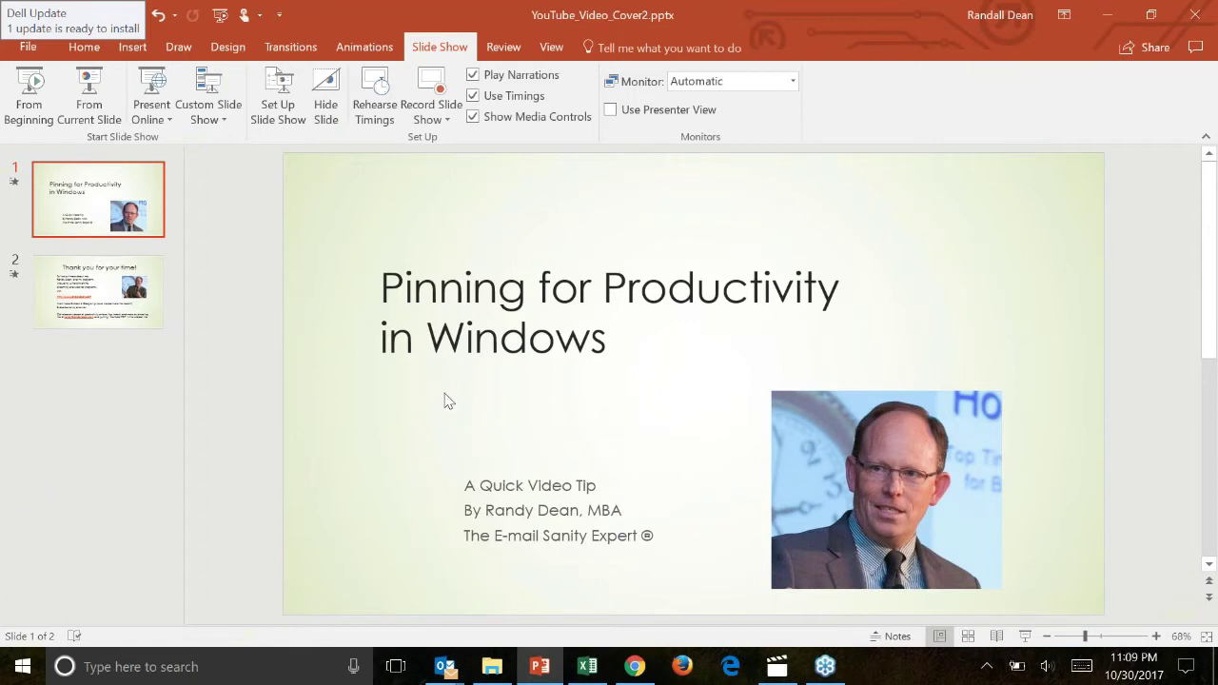
From the Videos Explorer window, pin Acctg_Finance to Quick access and Presentations to Start
mouse_move(492, 670)
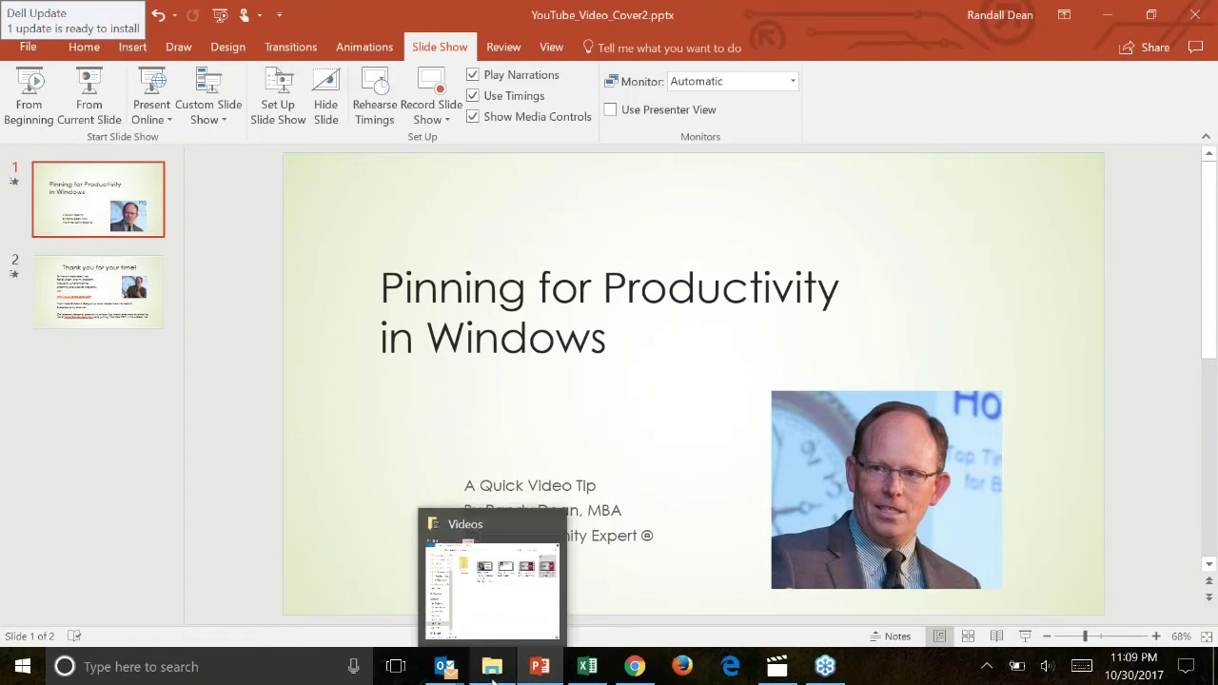
left_click(492, 671)
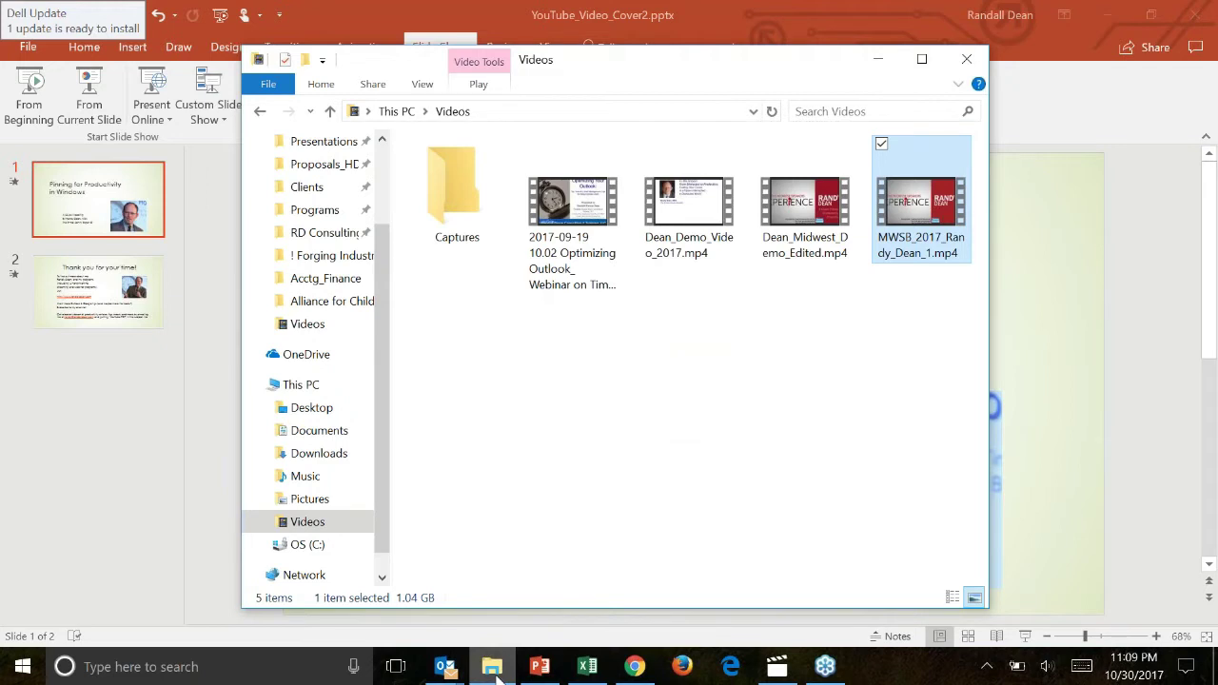
left_click_drag(385, 366, 380, 298)
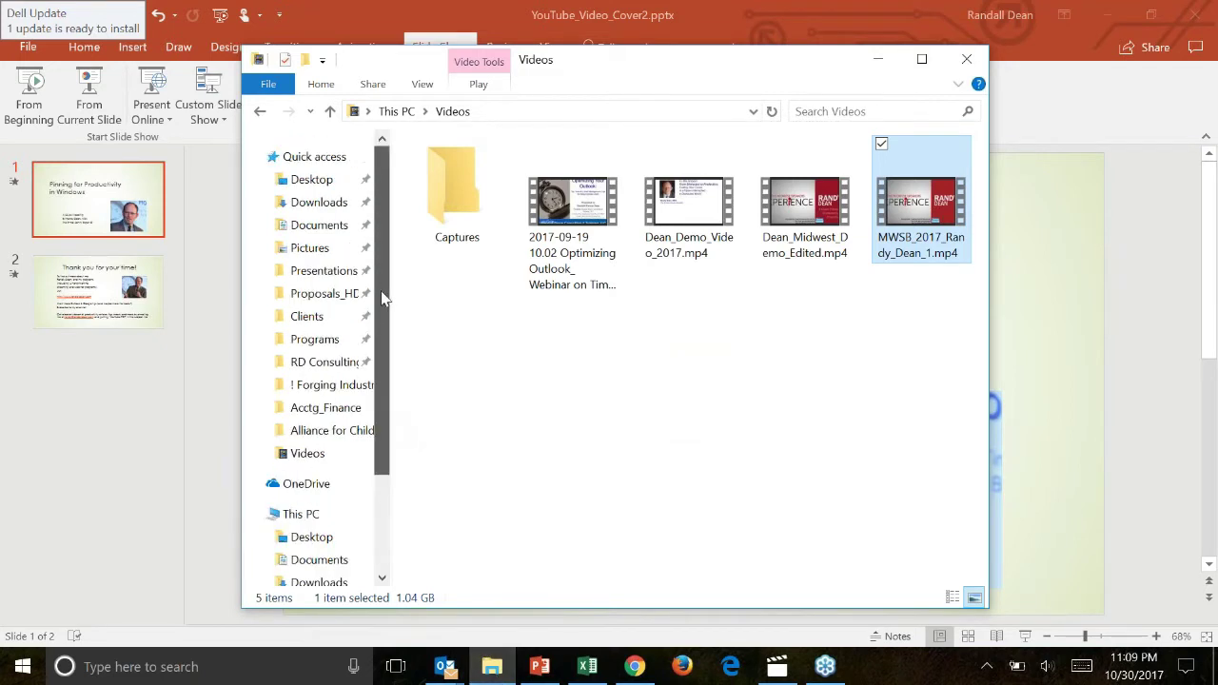
right_click(333, 419)
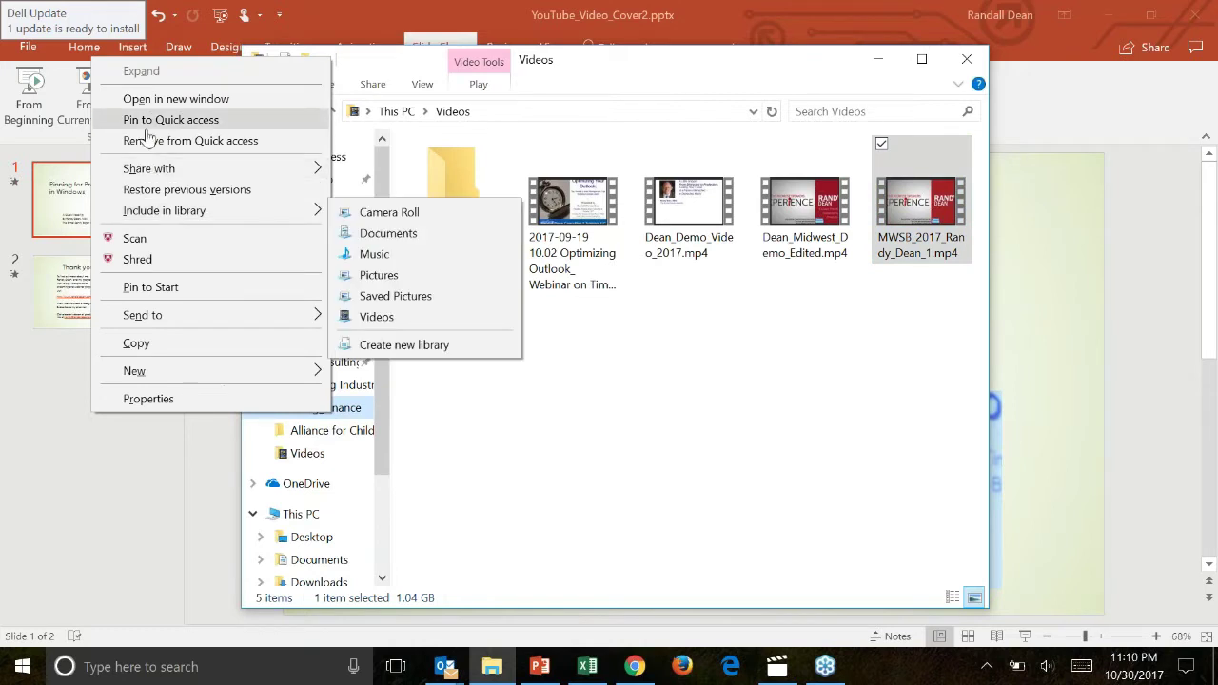
left_click(147, 128)
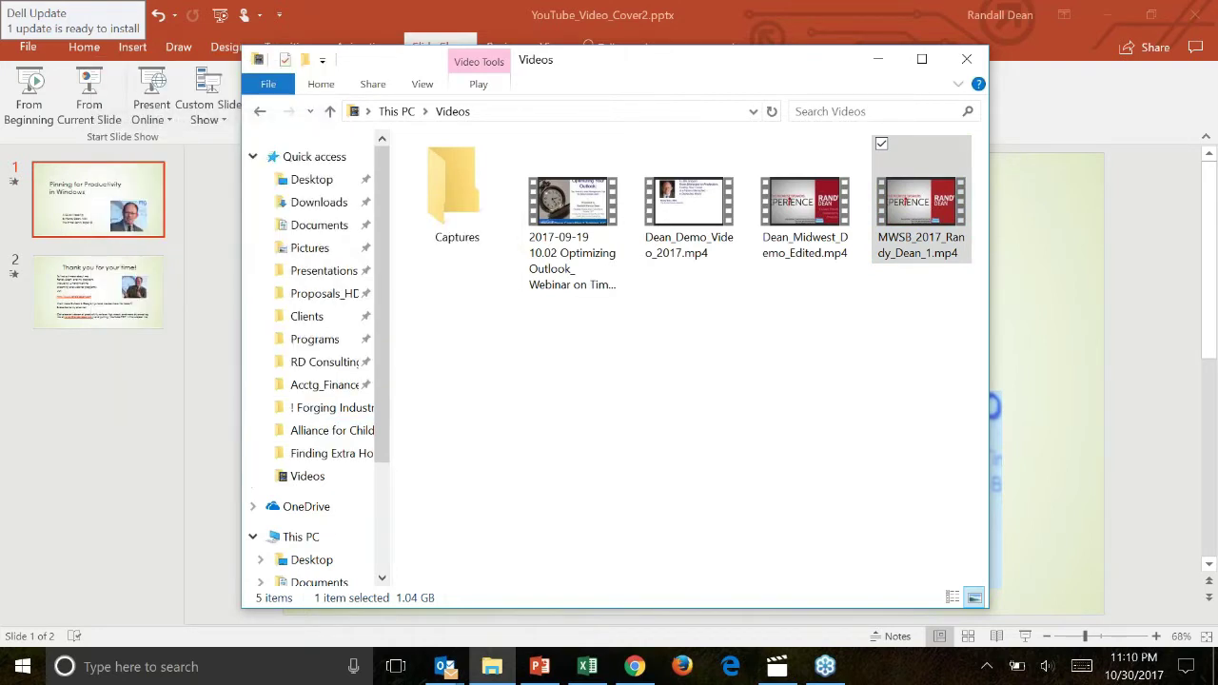
right_click(320, 275)
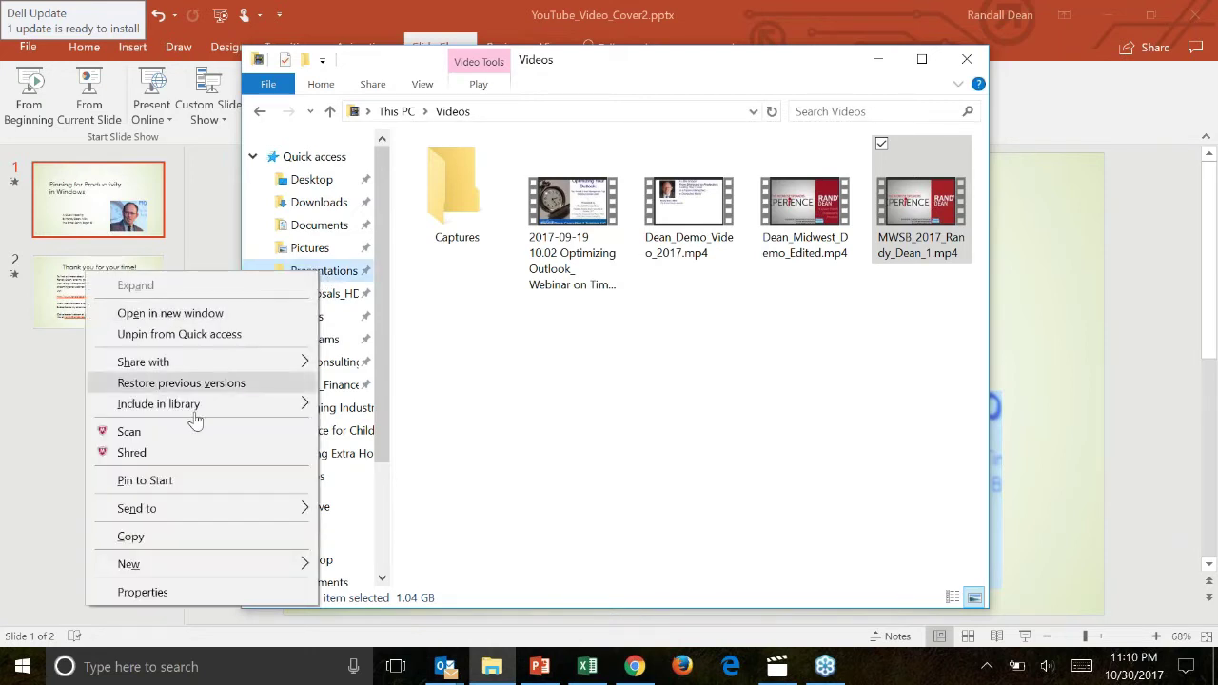
left_click(178, 485)
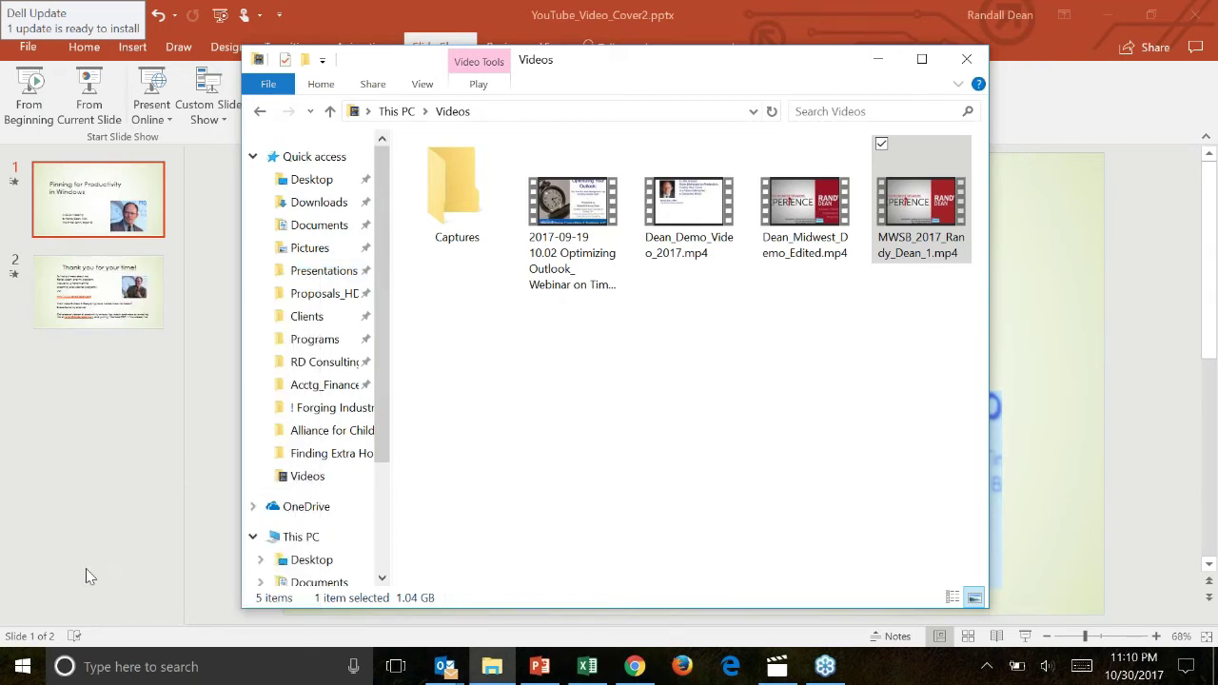
Drag the Presentations tile out of the Dell group into the Create group's top row, beside Outlook 2016
left_click(23, 670)
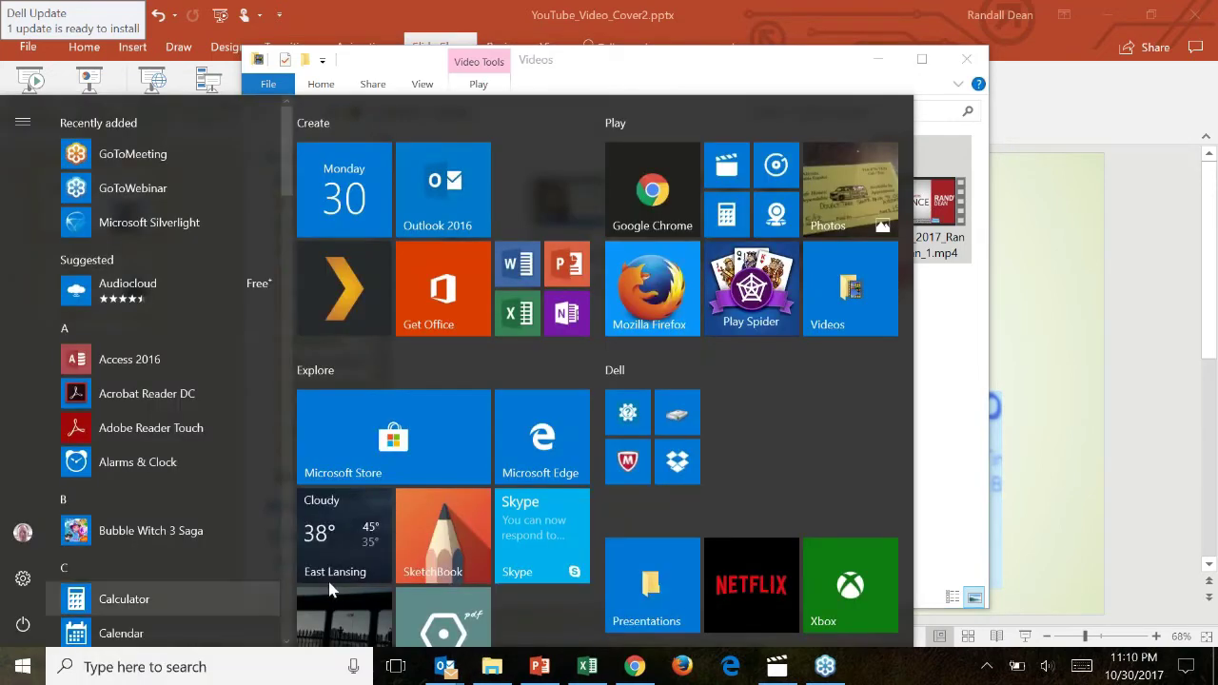
left_click(647, 616)
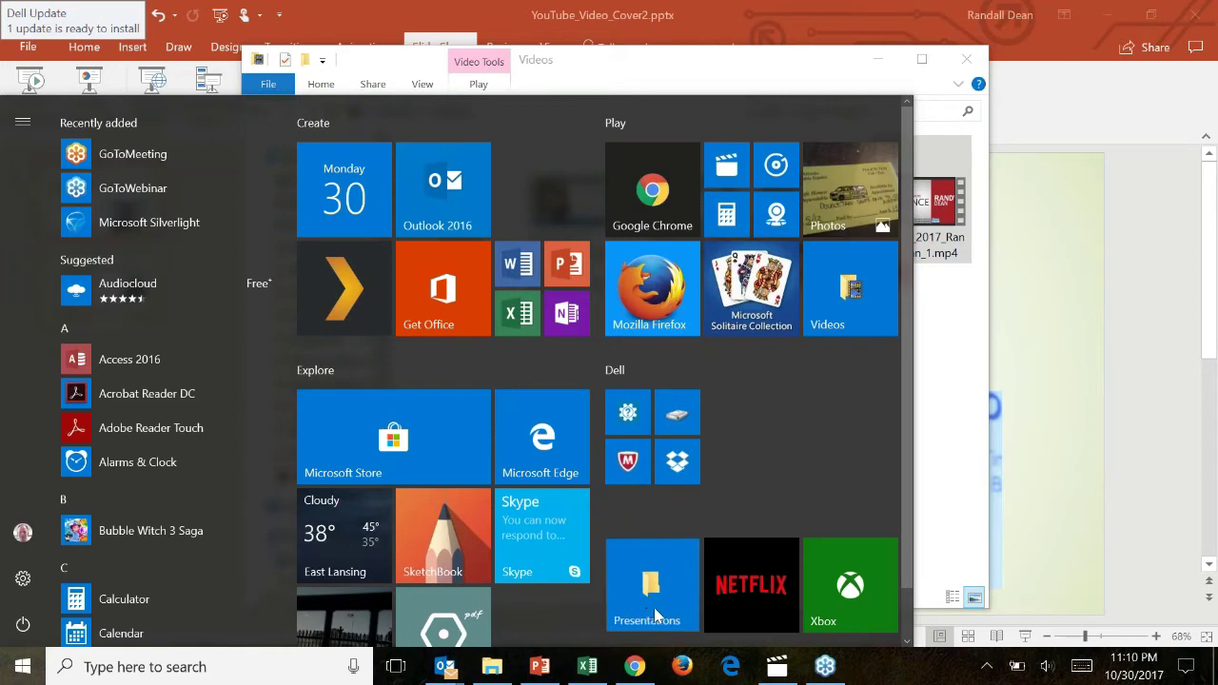
left_click_drag(654, 607, 842, 430)
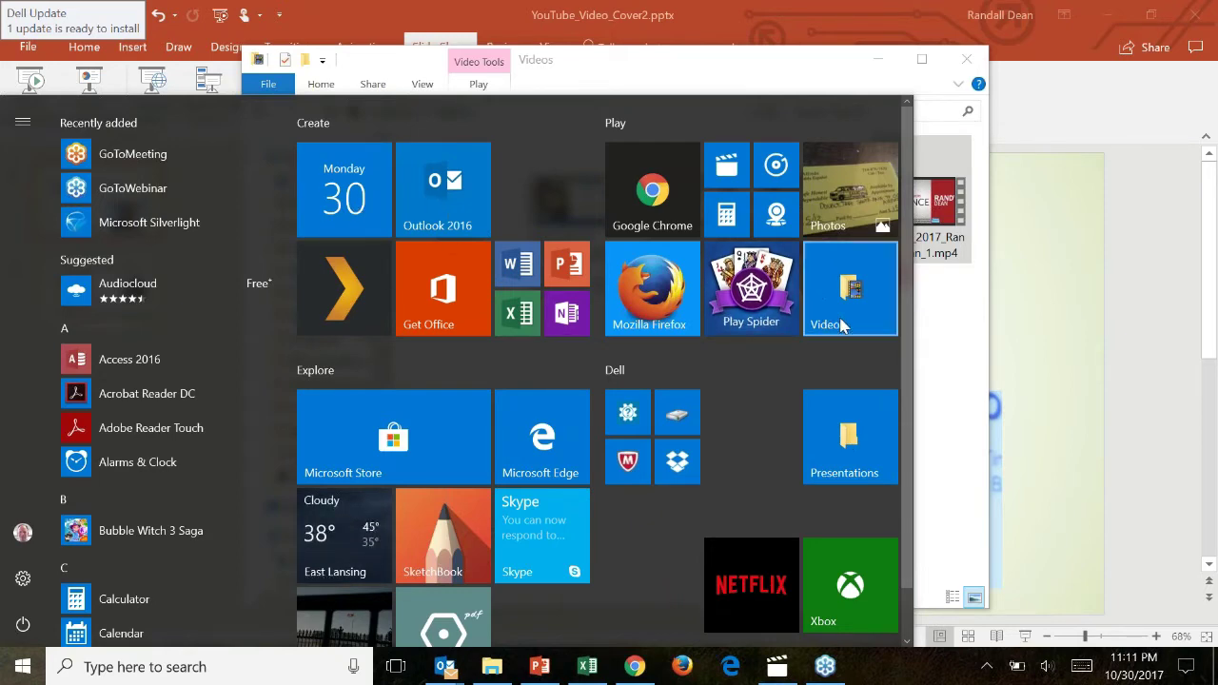
left_click_drag(835, 428, 529, 190)
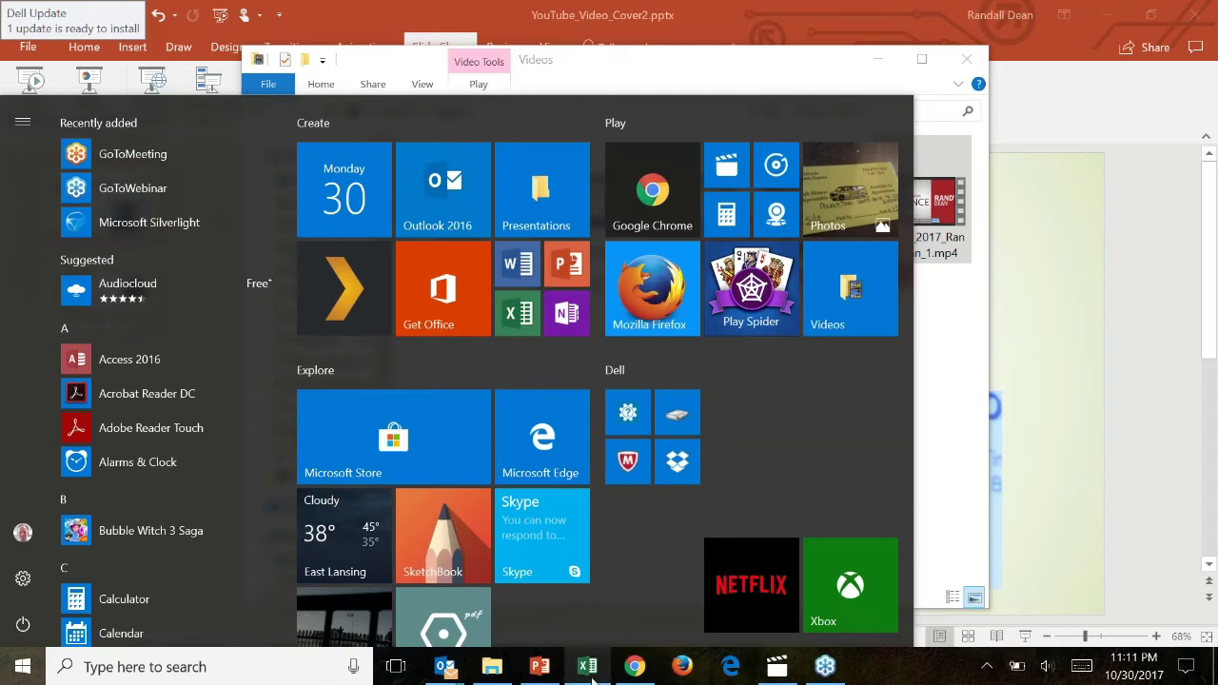
mouse_move(561, 677)
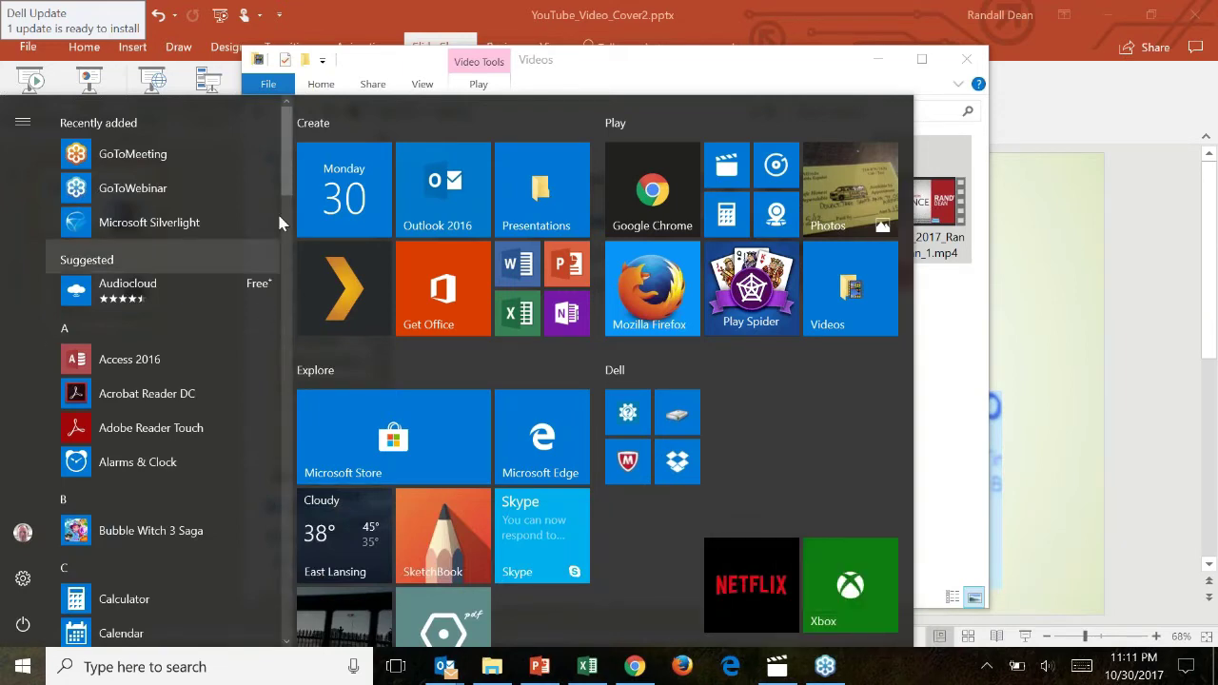
left_click_drag(286, 187, 288, 609)
Launch Word 2016, pin it to the taskbar, and place its icon between PowerPoint and Excel
left_click(153, 523)
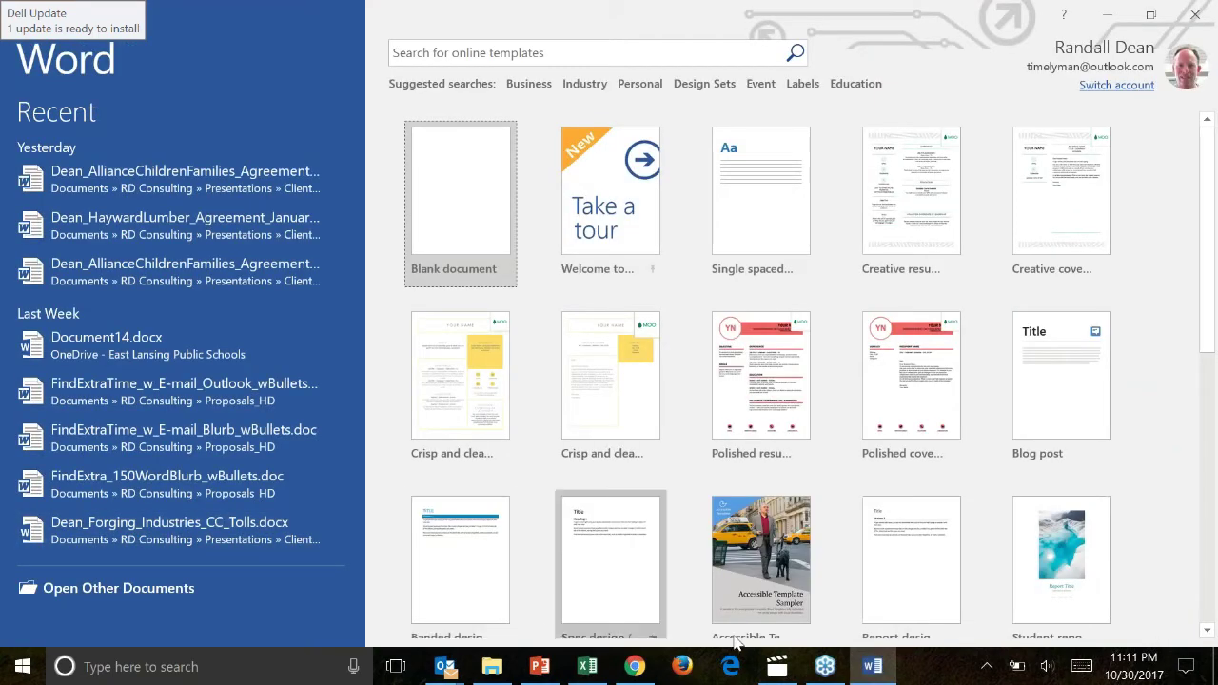
right_click(871, 669)
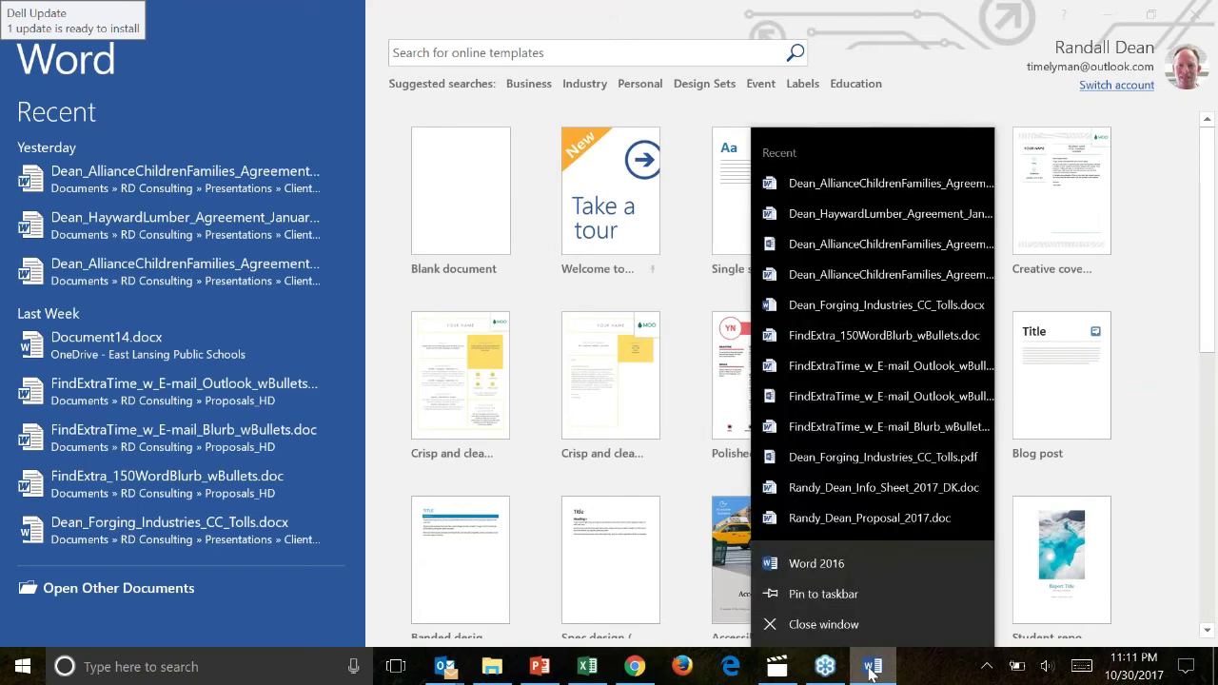
left_click(842, 594)
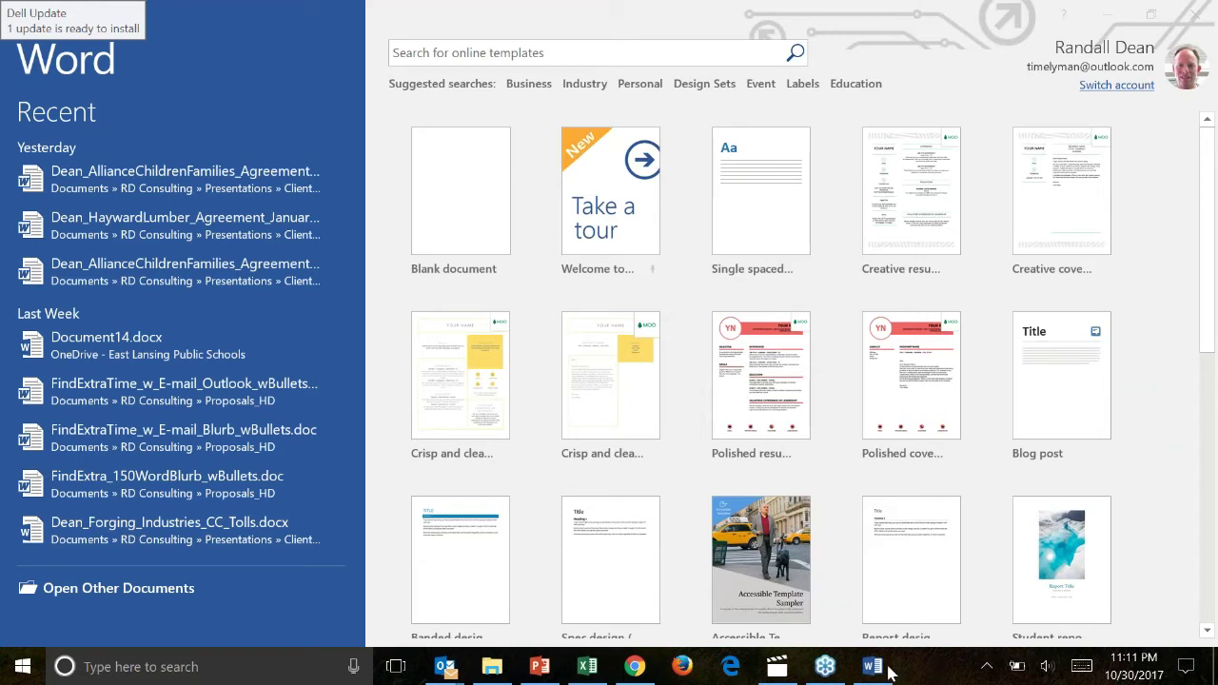
mouse_move(879, 675)
left_click_drag(878, 674, 588, 671)
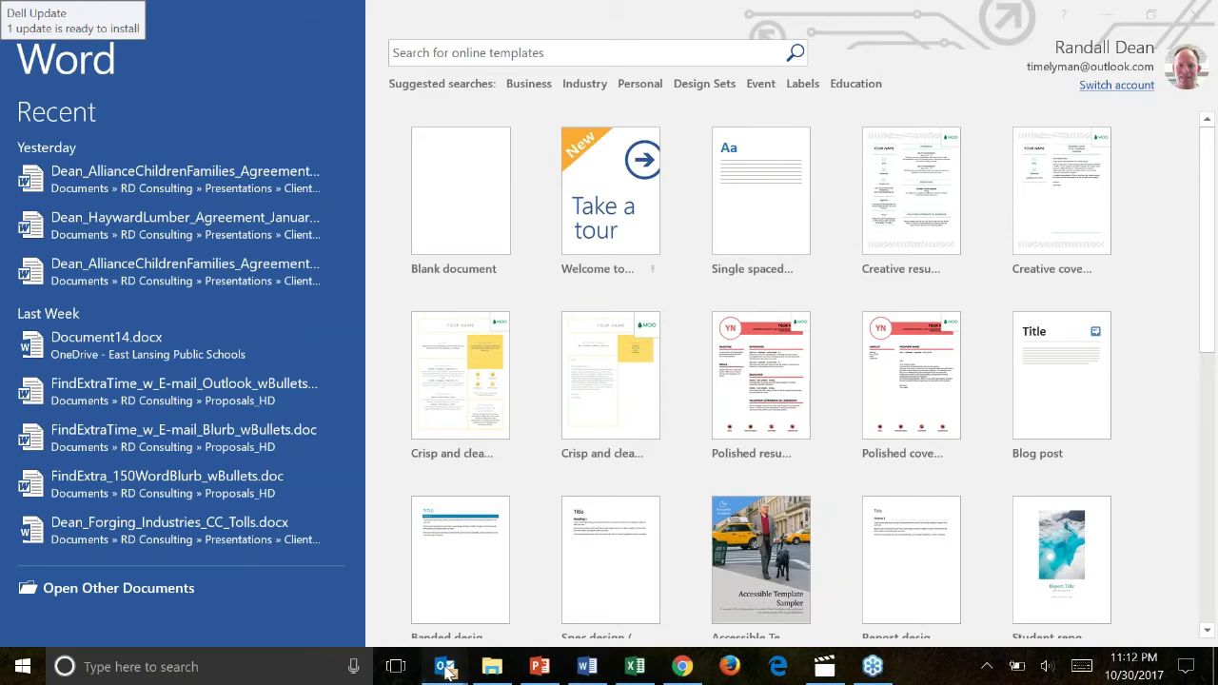
Bring the Outlook Inbox forward, restore it from maximized, then narrow it and shift it right
mouse_move(446, 669)
left_click(152, 601)
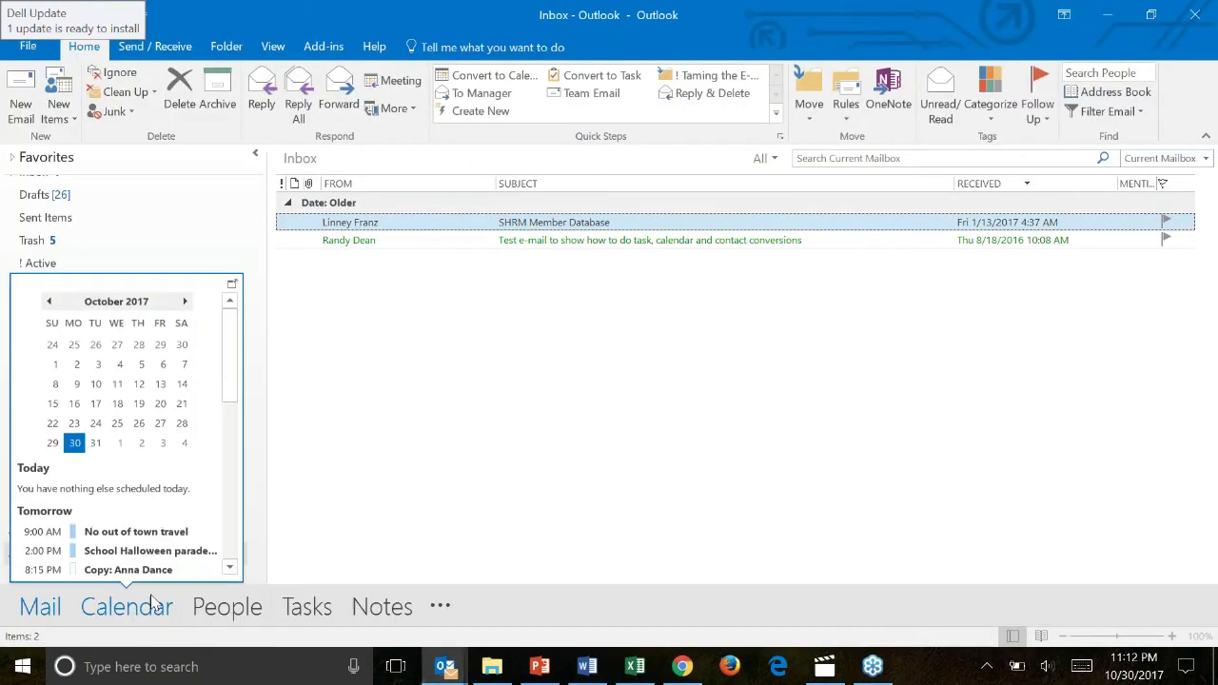
double_click(941, 42)
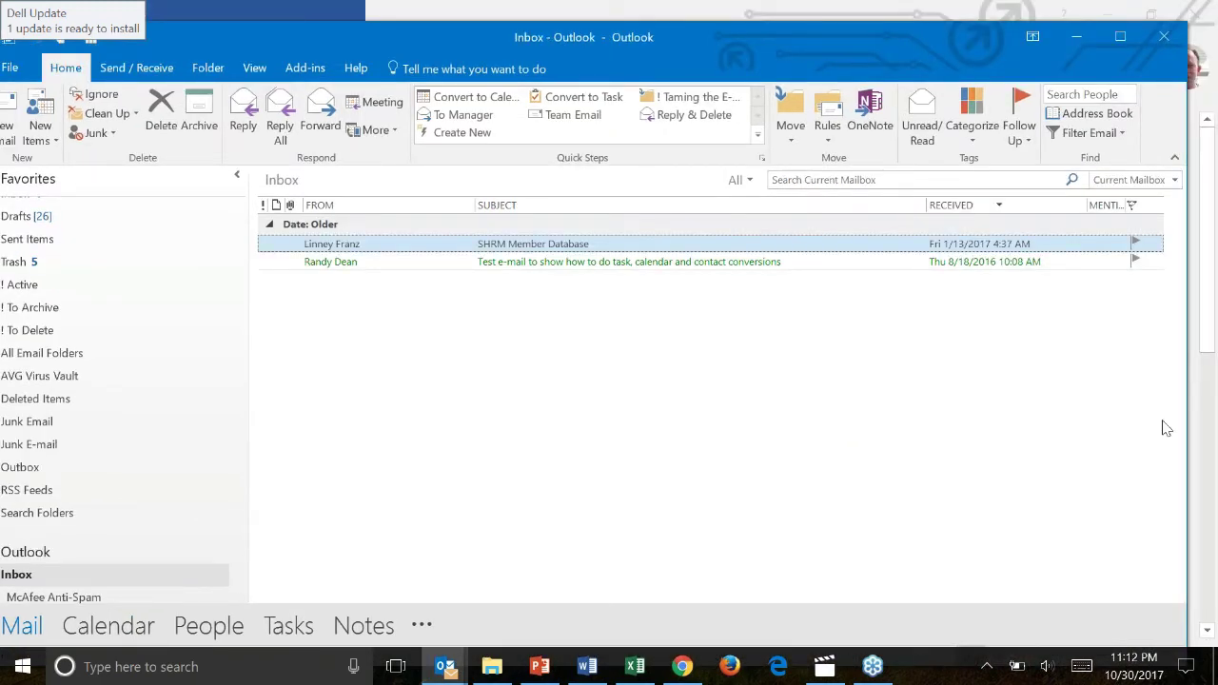
left_click_drag(1188, 437, 1139, 437)
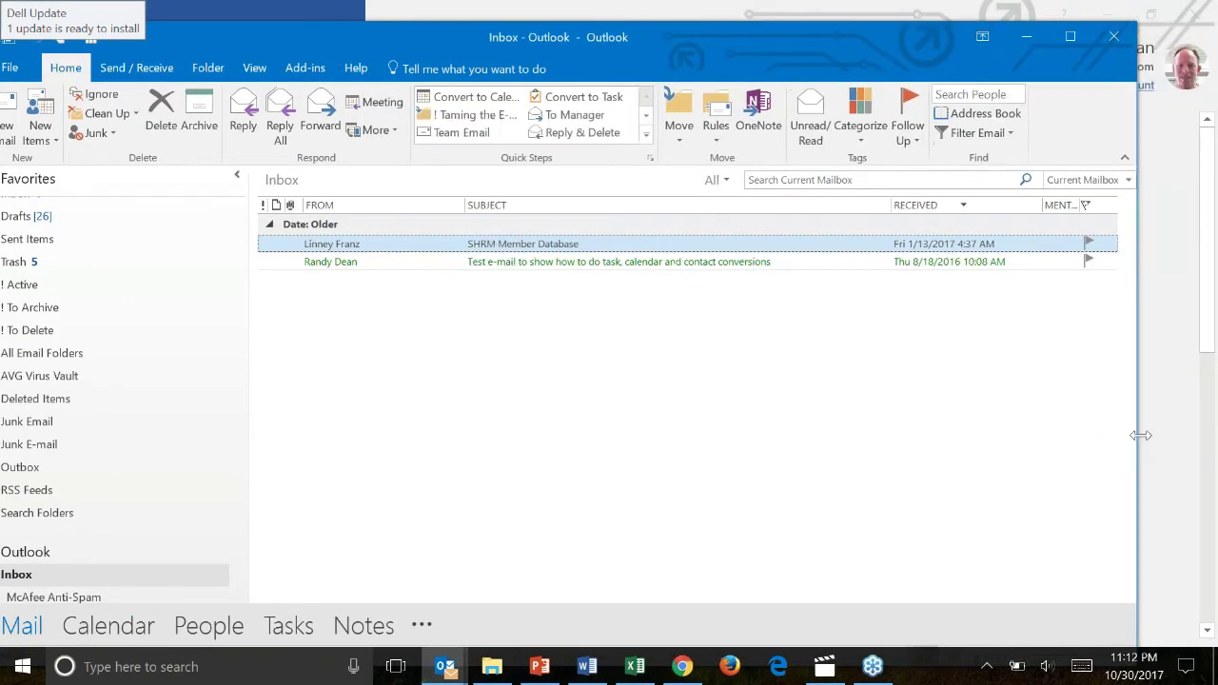
left_click_drag(673, 39, 692, 37)
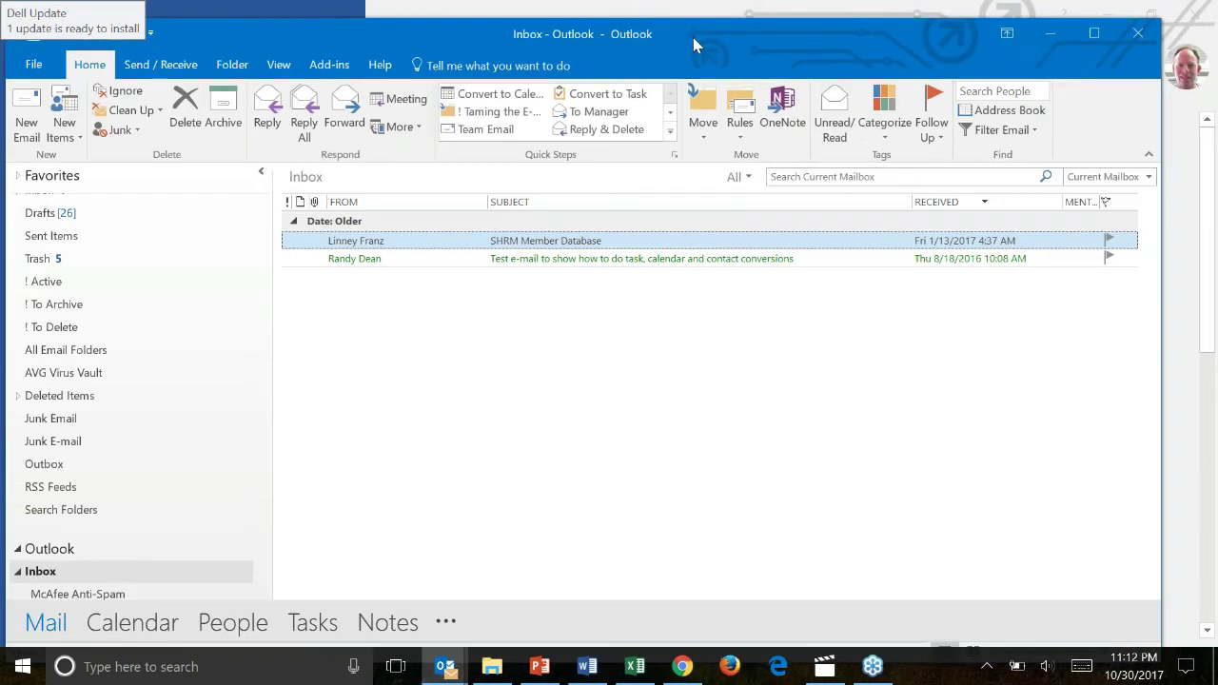
Collapse Outlook's ribbon to tab names, pin it open again, and show the Send / Receive commands
left_click(1143, 157)
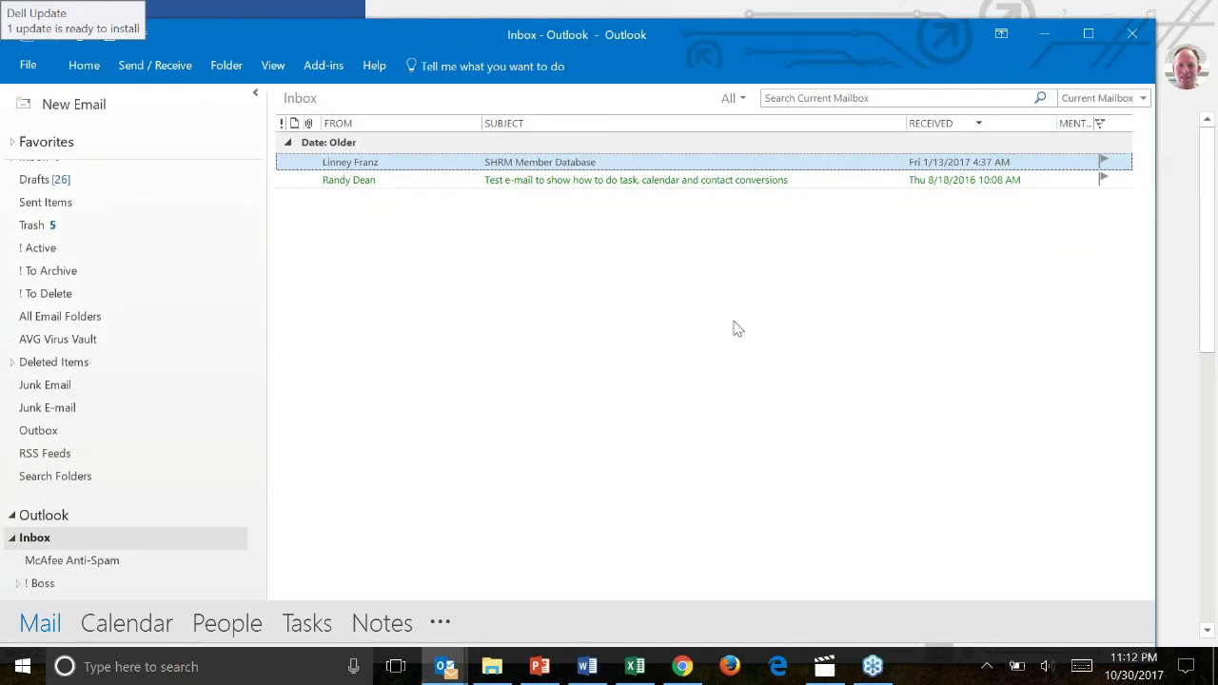
left_click(82, 65)
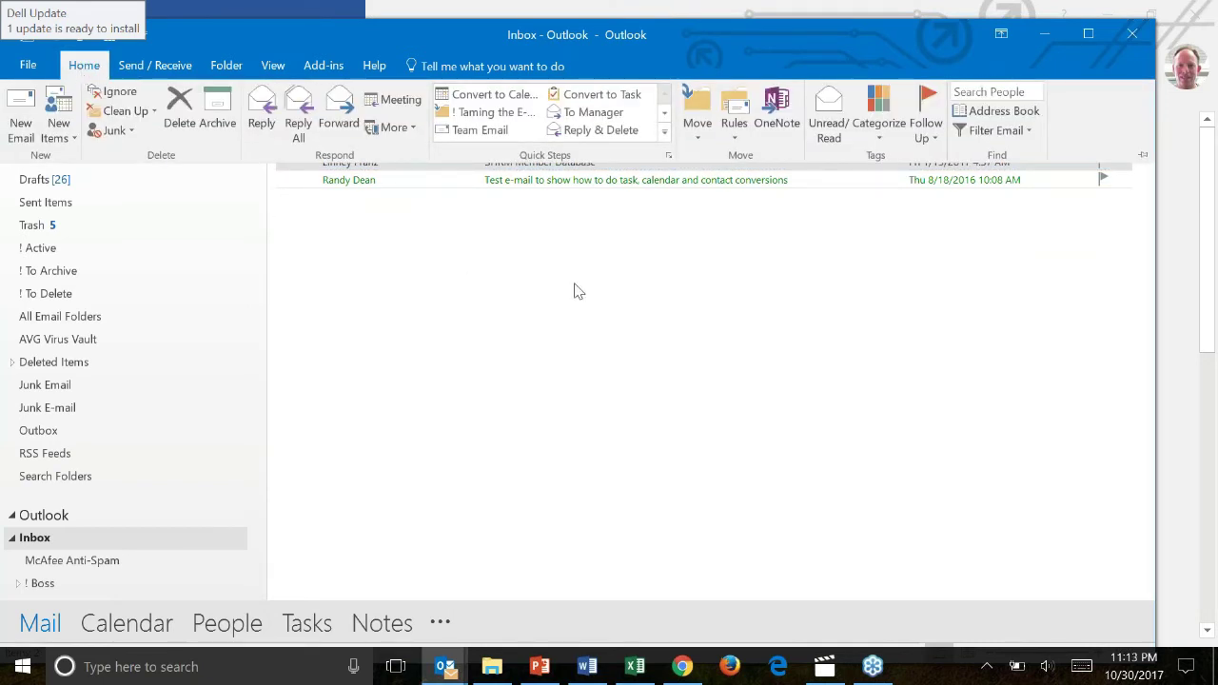
left_click(1144, 157)
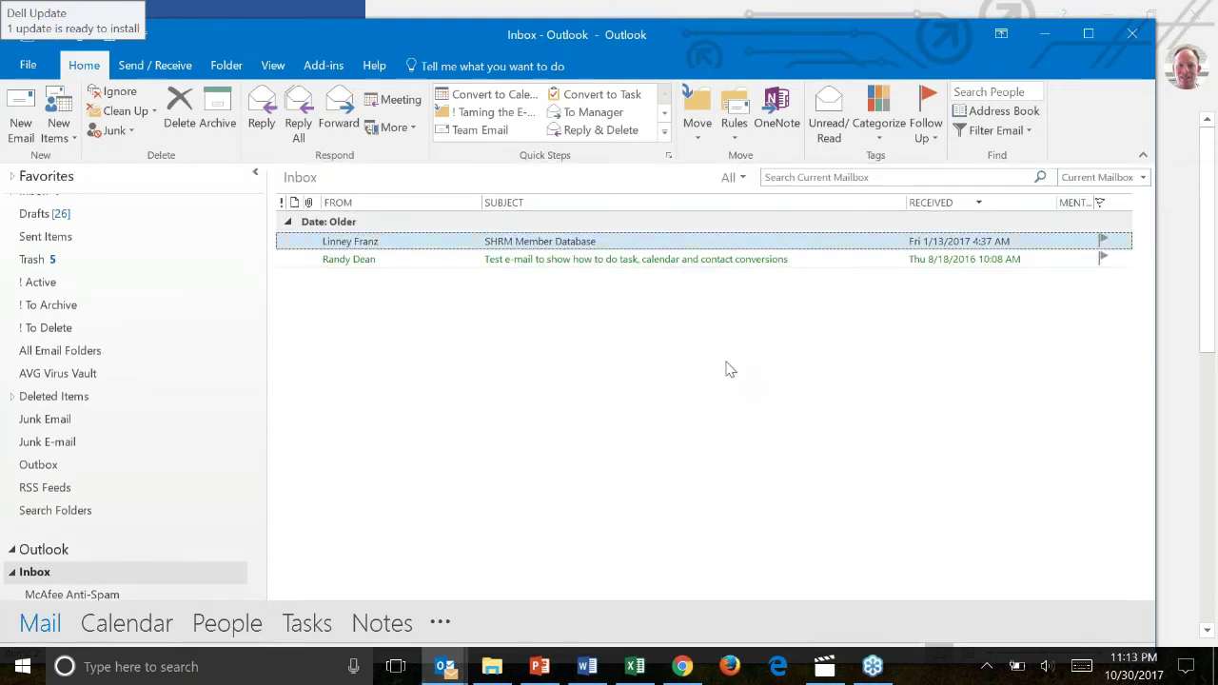
left_click(442, 241)
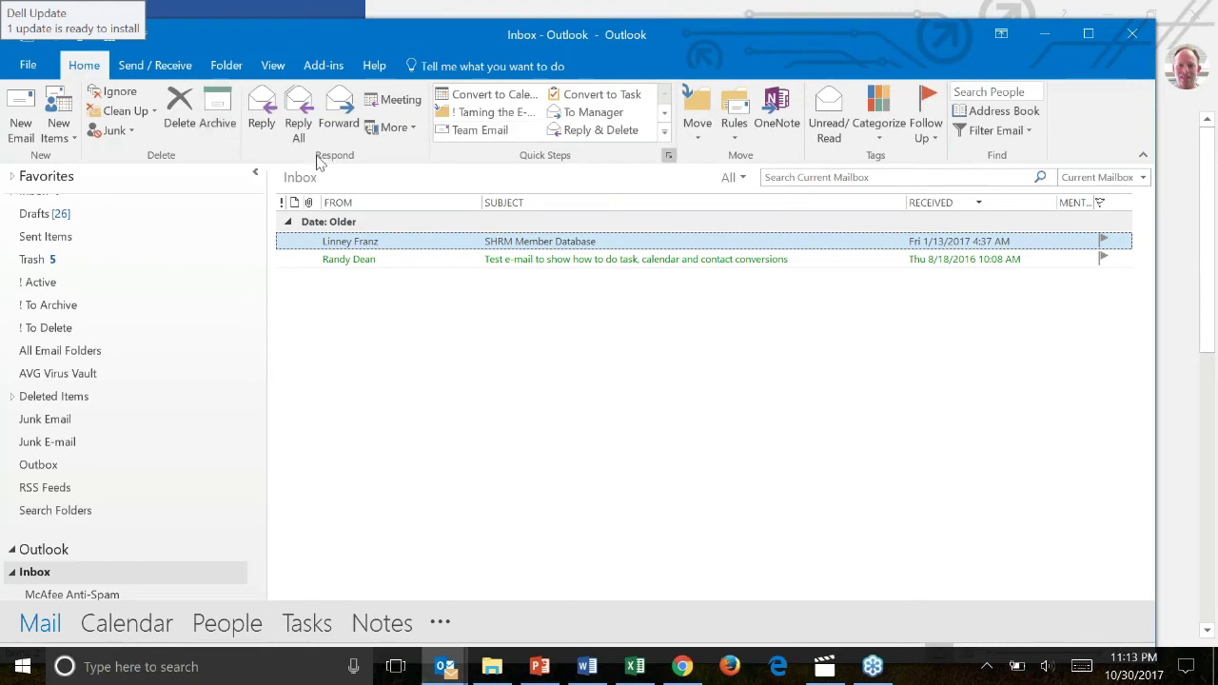
left_click(148, 72)
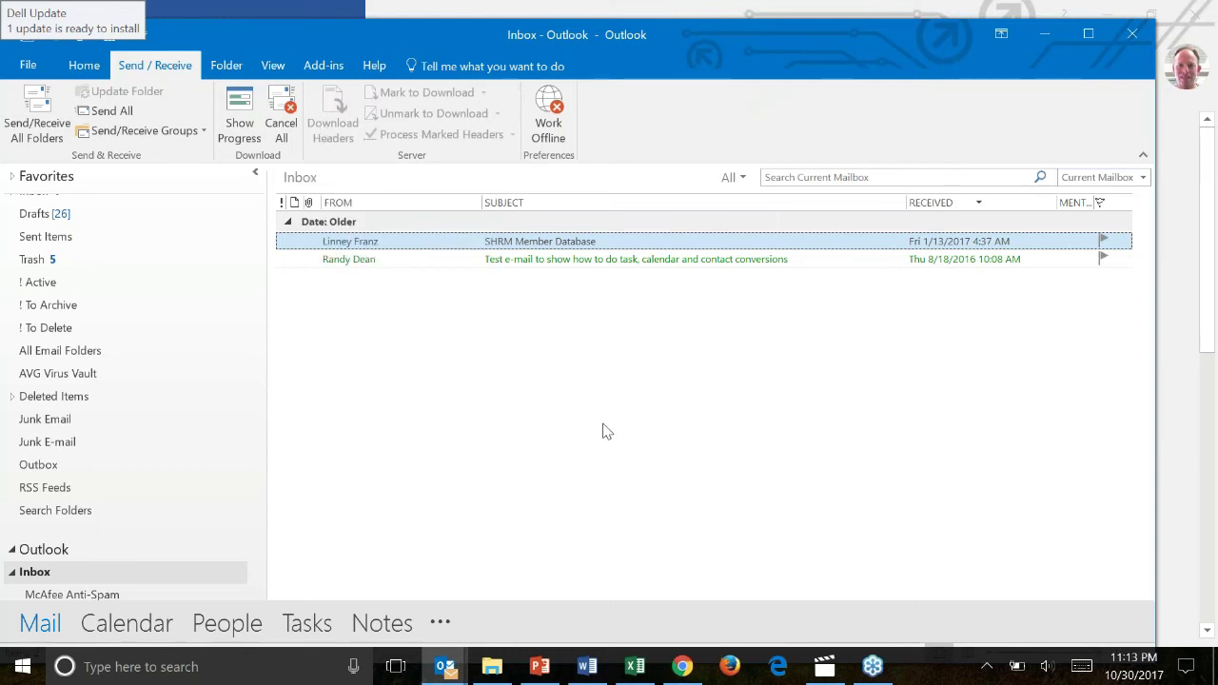
left_click(635, 666)
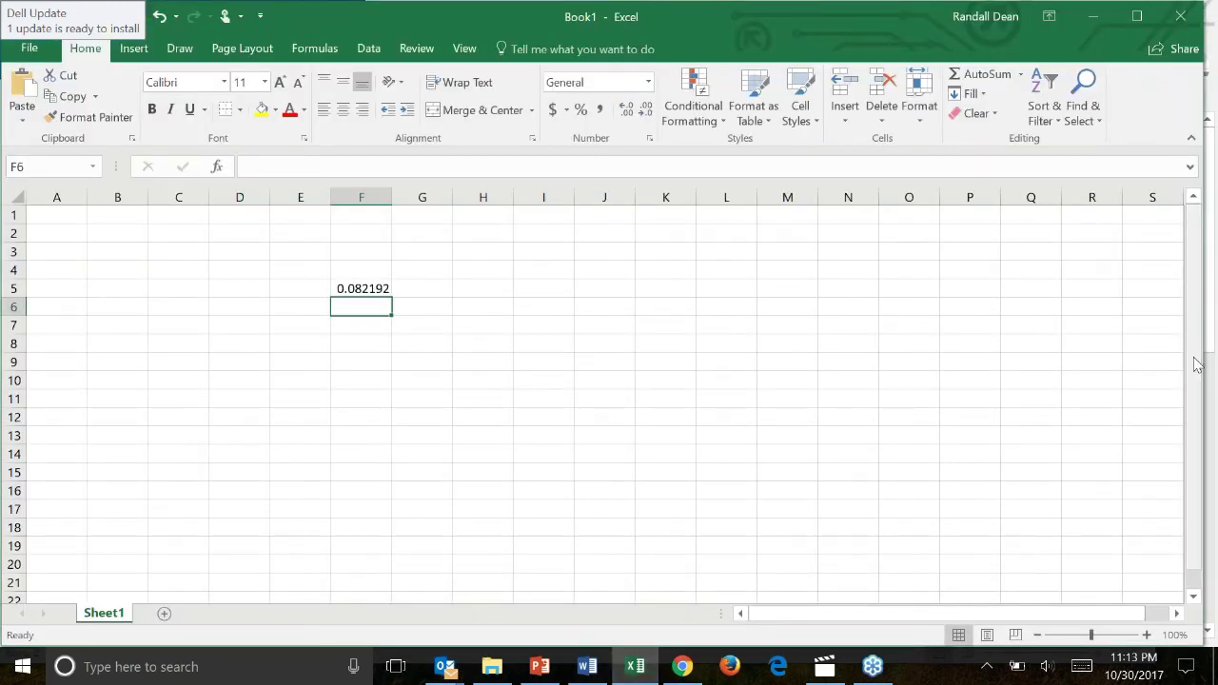
Narrow the Book1 window, collapse Excel's ribbon to tab names, then pin it open from Home
left_click_drag(1209, 371, 1125, 370)
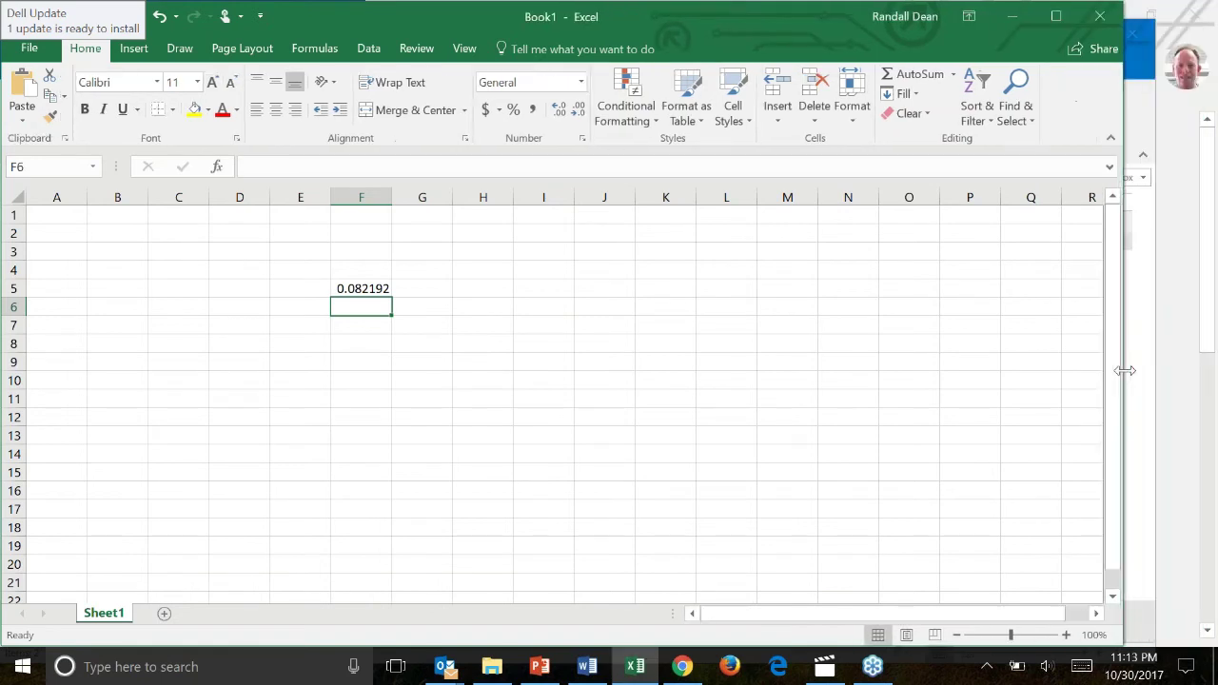
left_click(1110, 138)
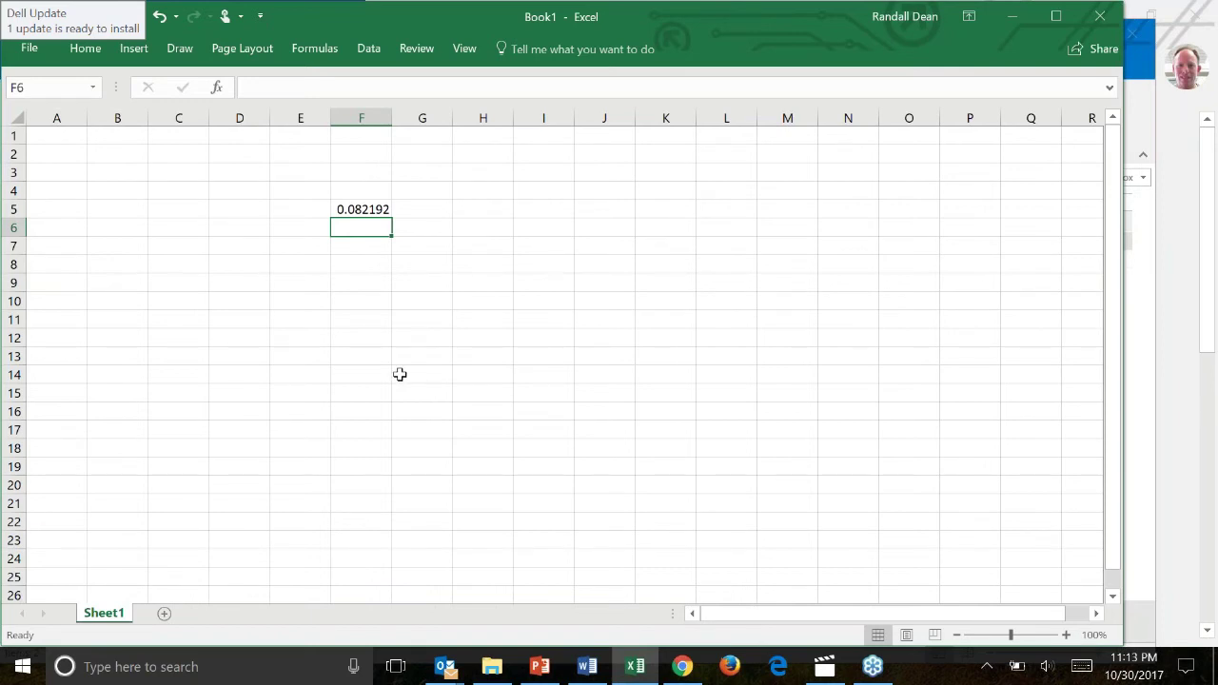
left_click(95, 52)
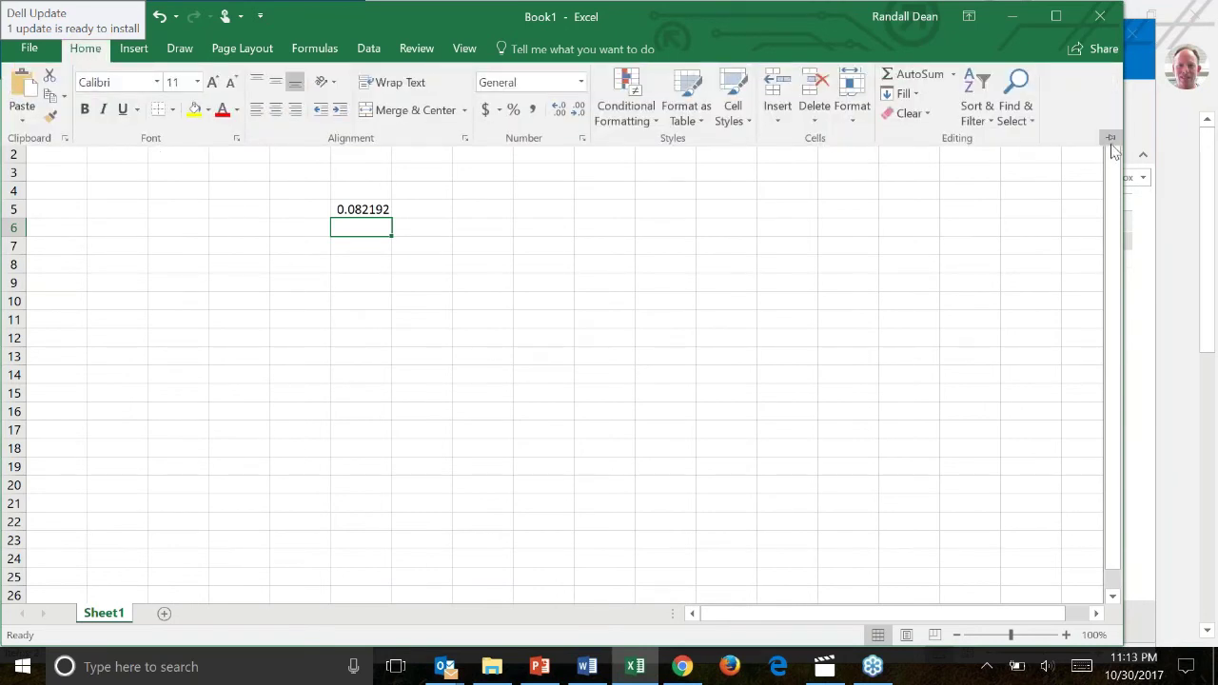
left_click(1111, 139)
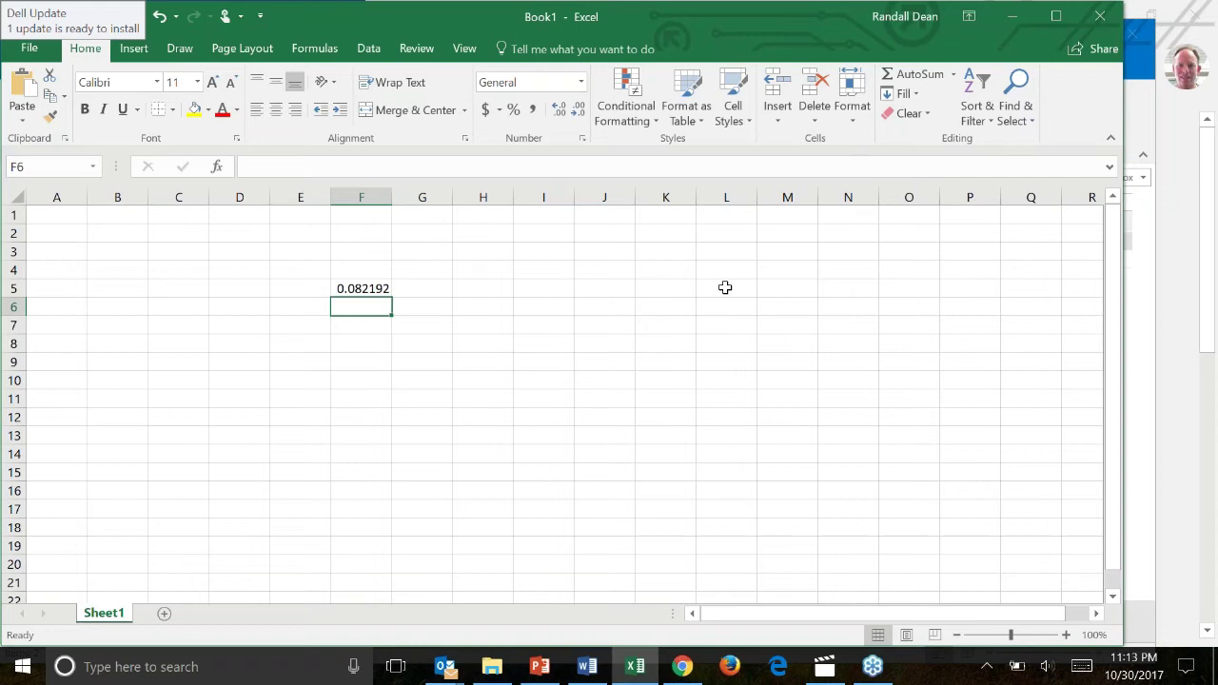
left_click(445, 668)
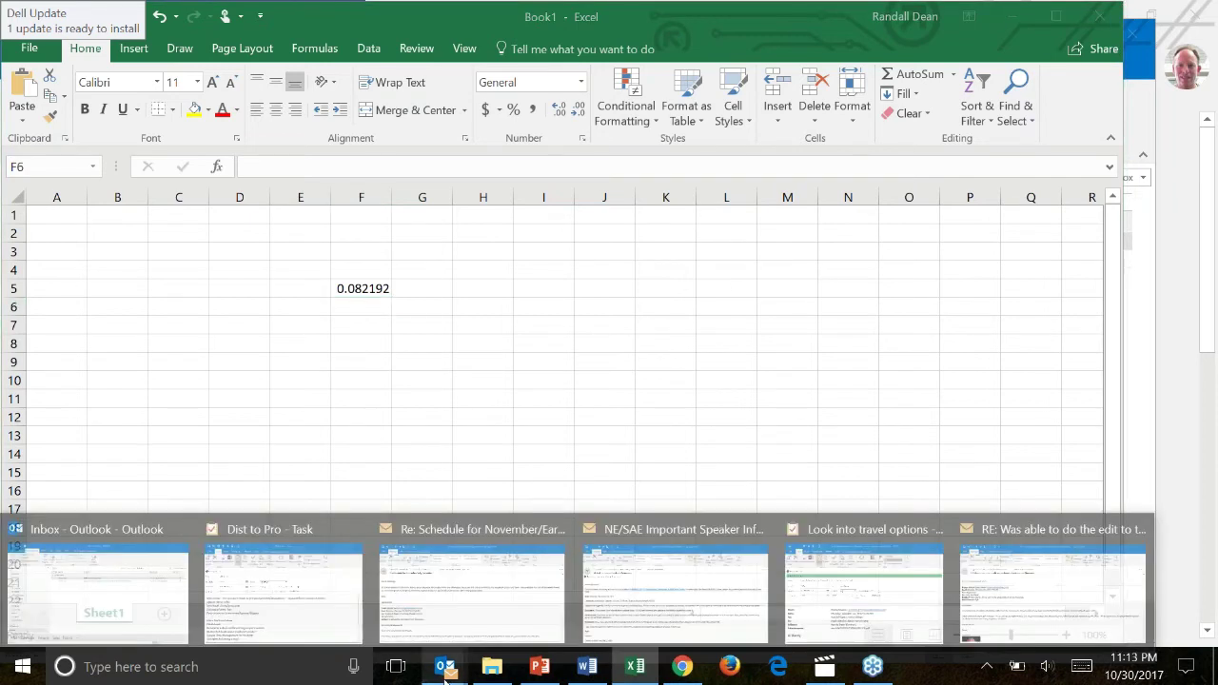
Create a new email, open Attach File > Browse This PC, then close the browser without attaching
left_click(119, 571)
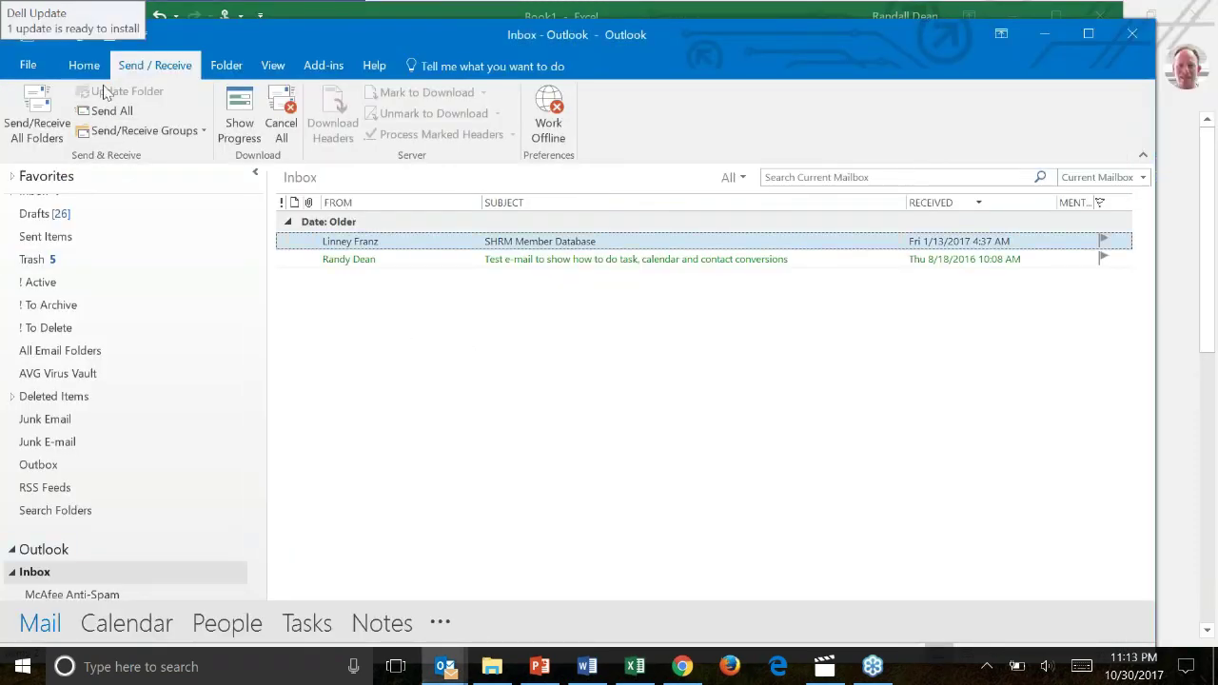
left_click(84, 65)
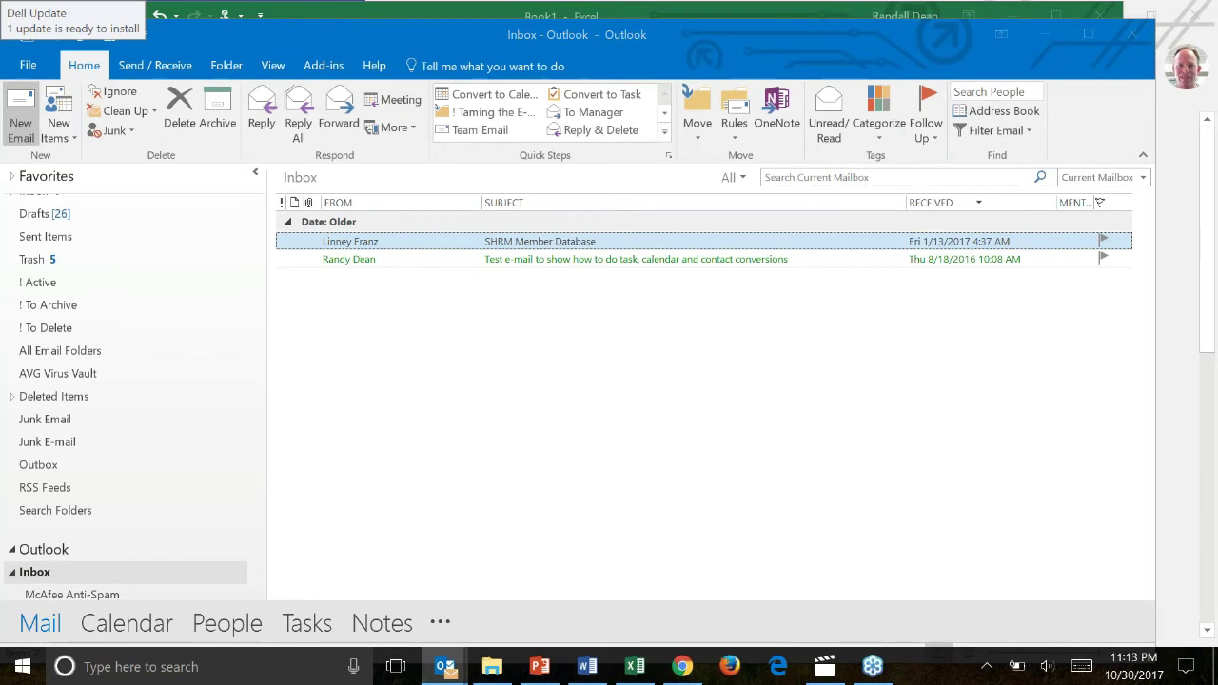
left_click(21, 112)
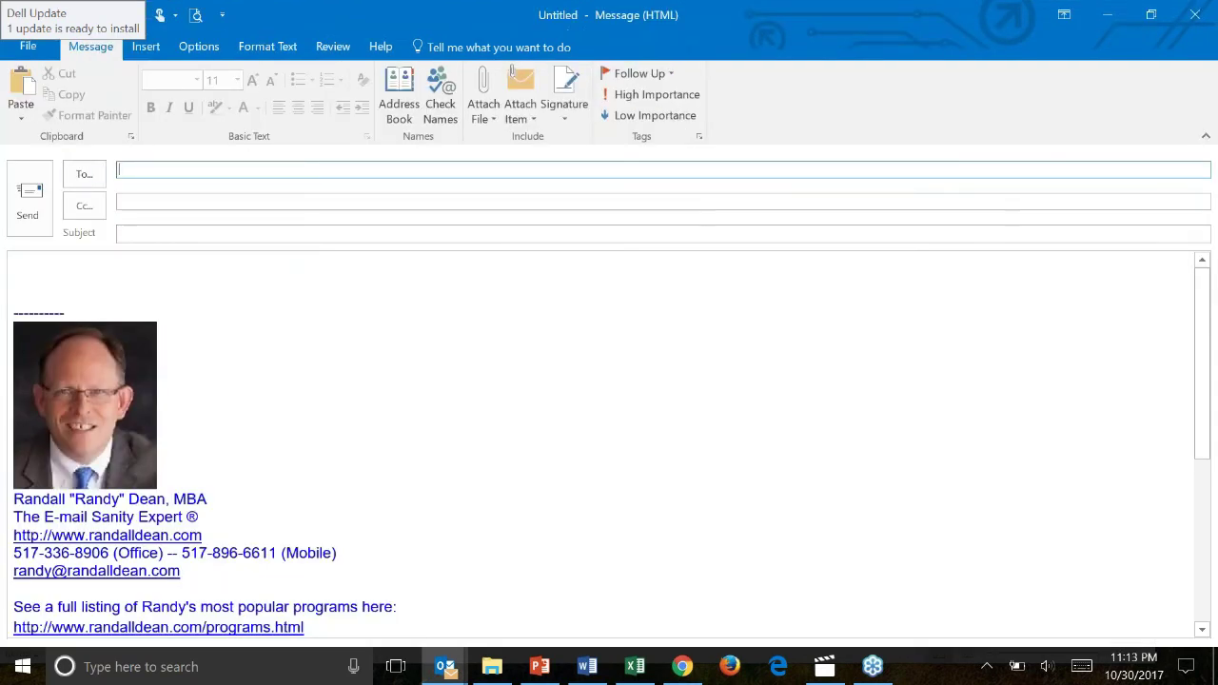
left_click(488, 117)
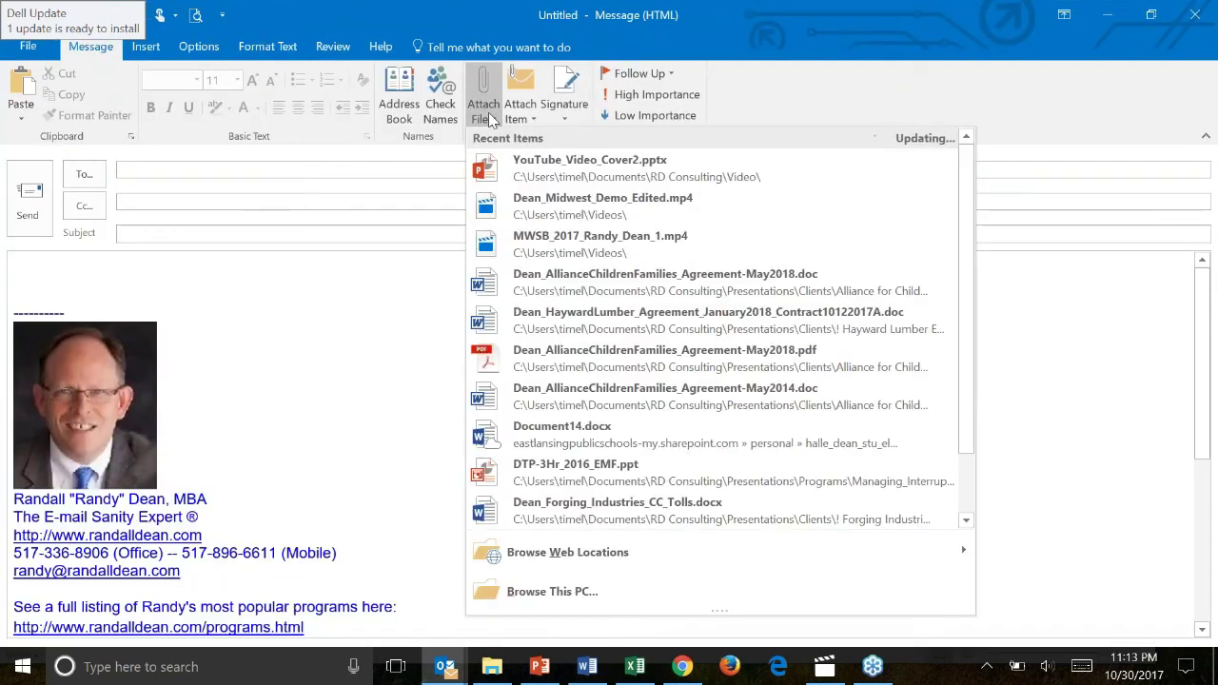
left_click(643, 590)
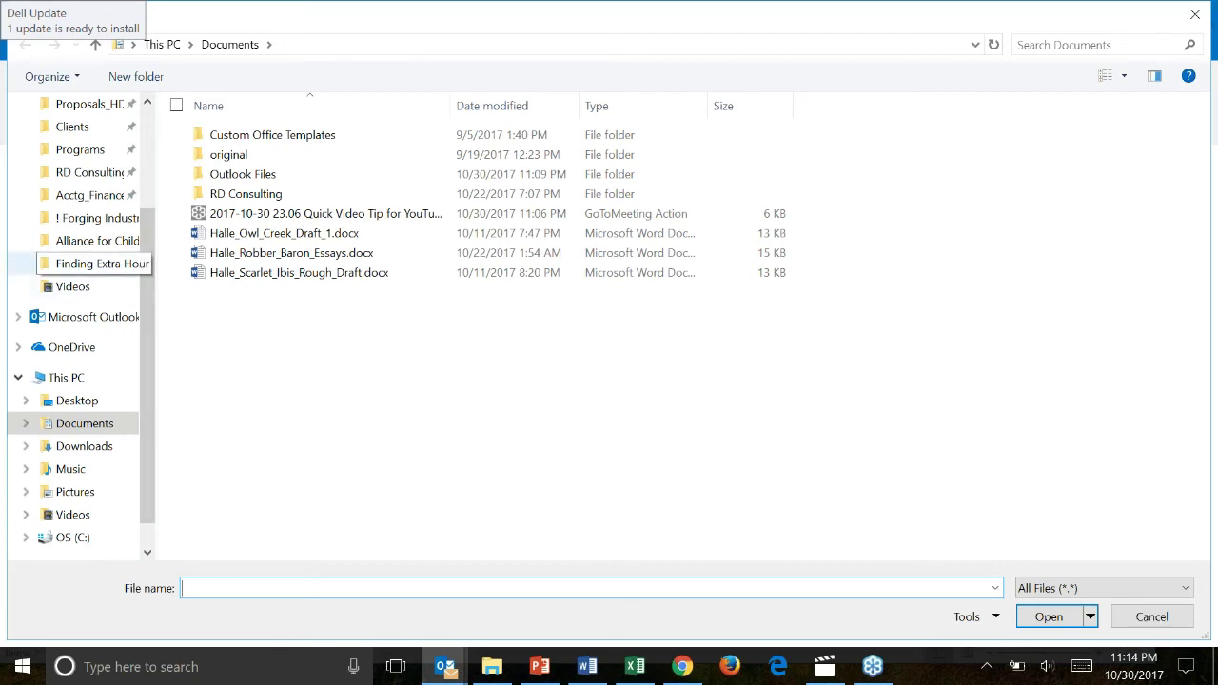
right_click(4, 264)
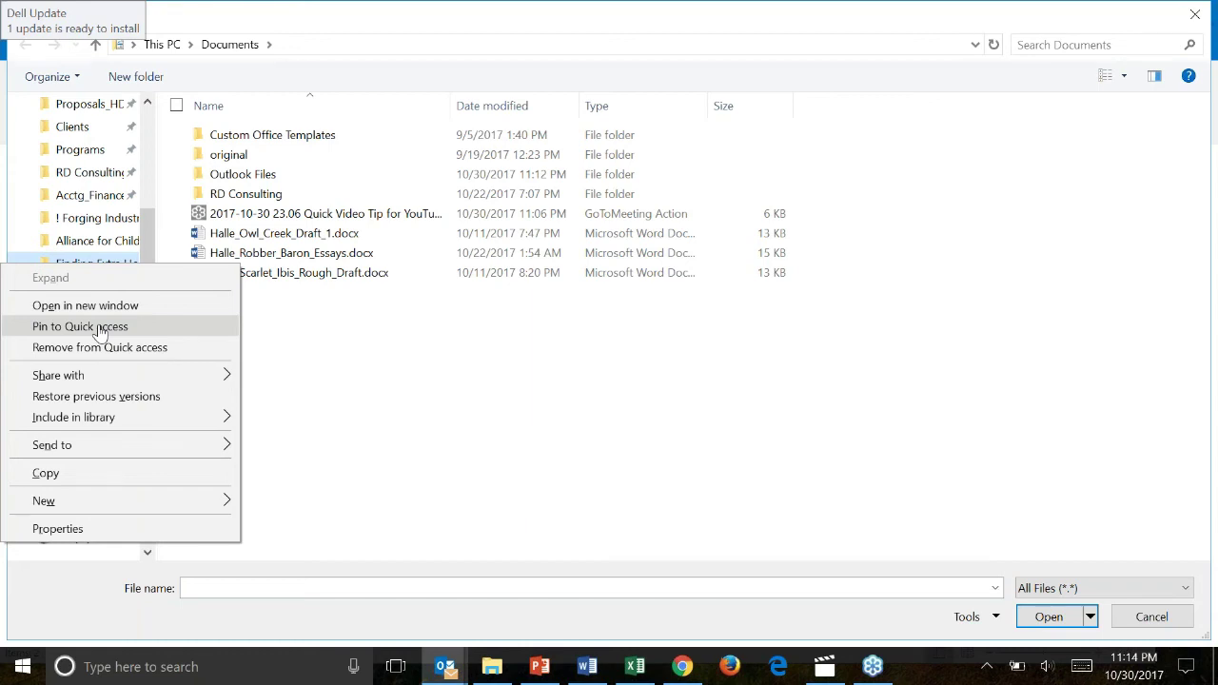
left_click(1197, 16)
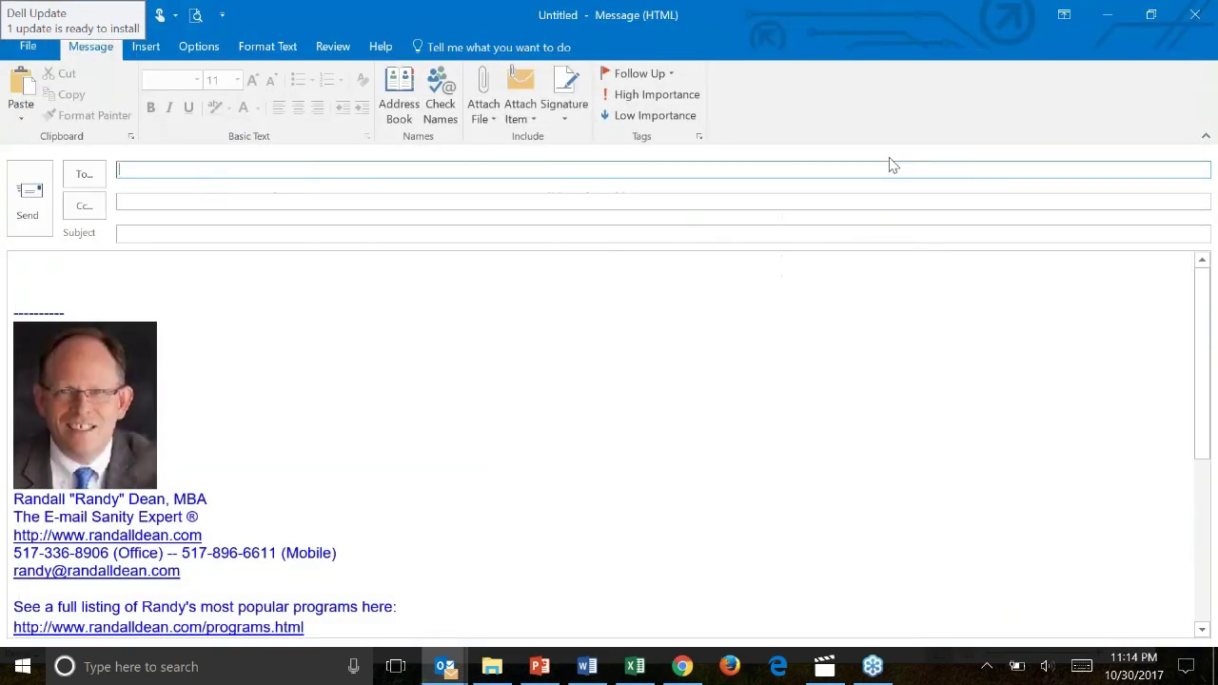
Switch to the YouTube_Video_Cover2 presentation with Alt+Tab
key("alt+Tab")
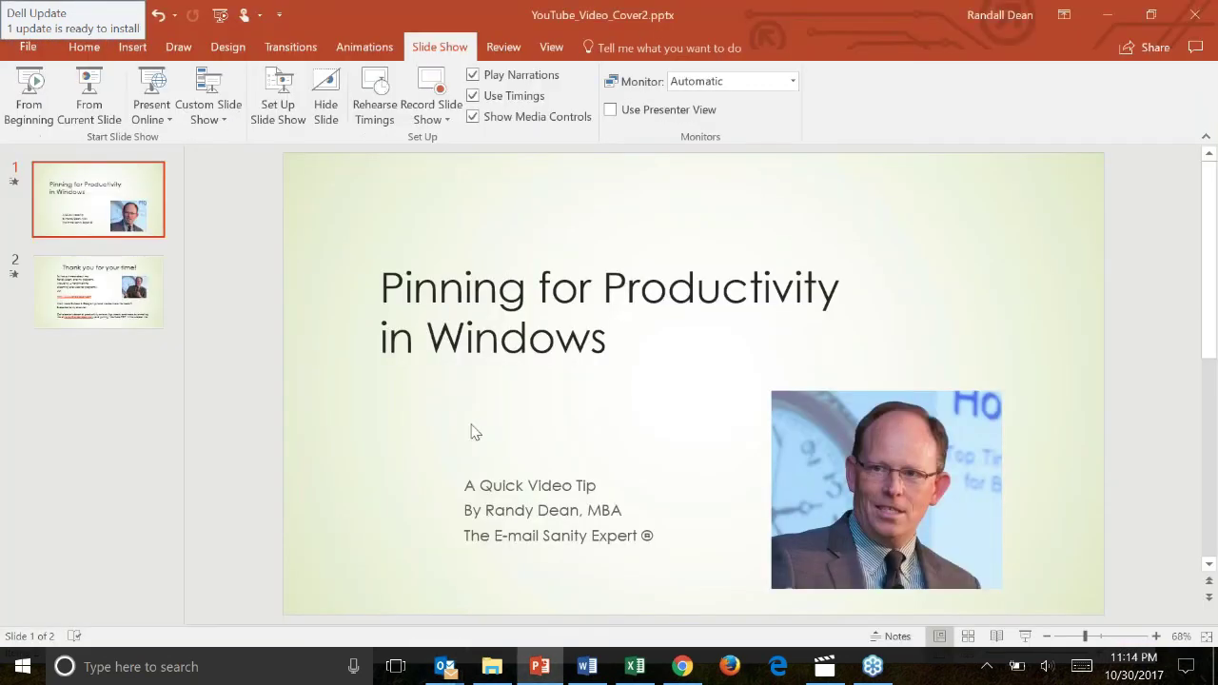